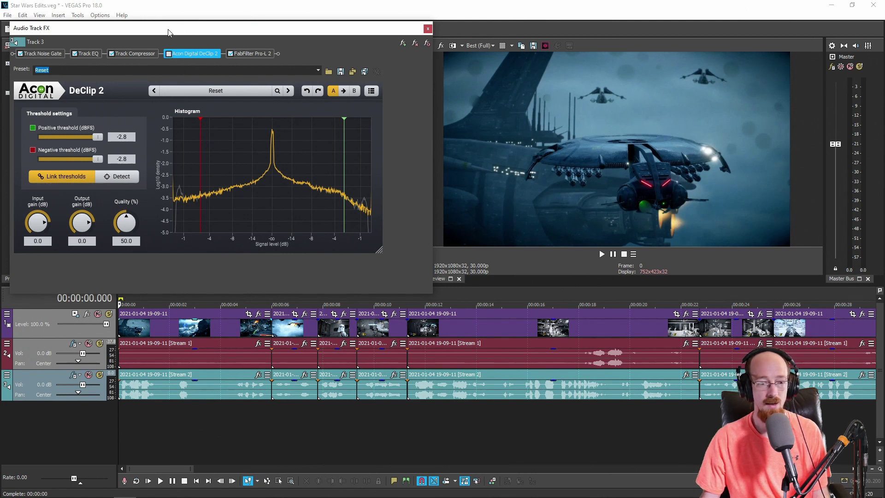
# Move the FX window higher and preview the dialogue twice without DeClip 2
pyautogui.moveTo(169, 33); pyautogui.dragTo(165, 13)
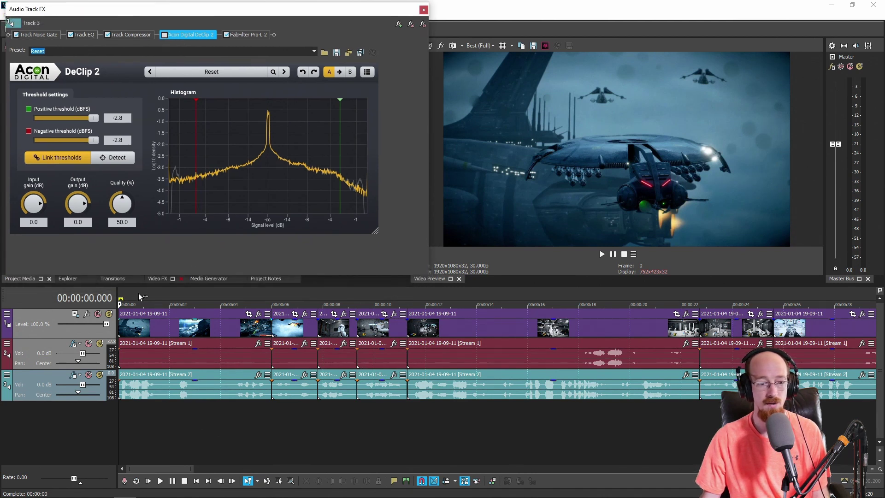
pyautogui.click(121, 296)
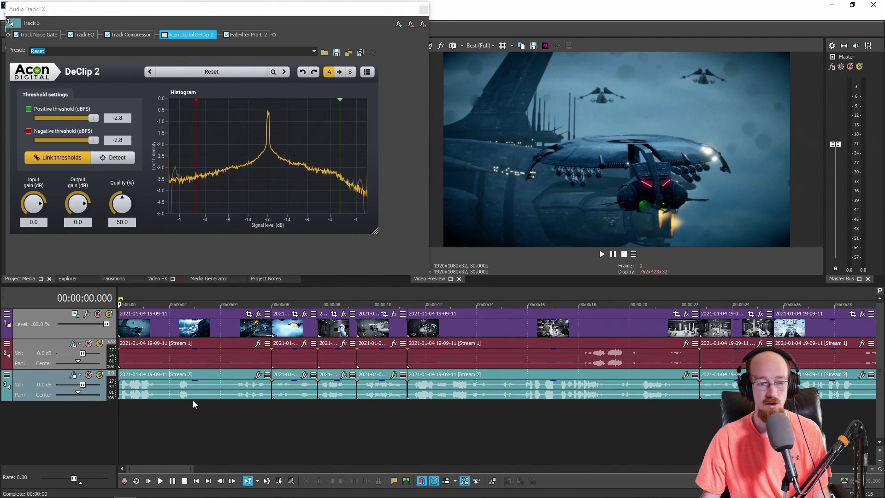
pyautogui.press('space')
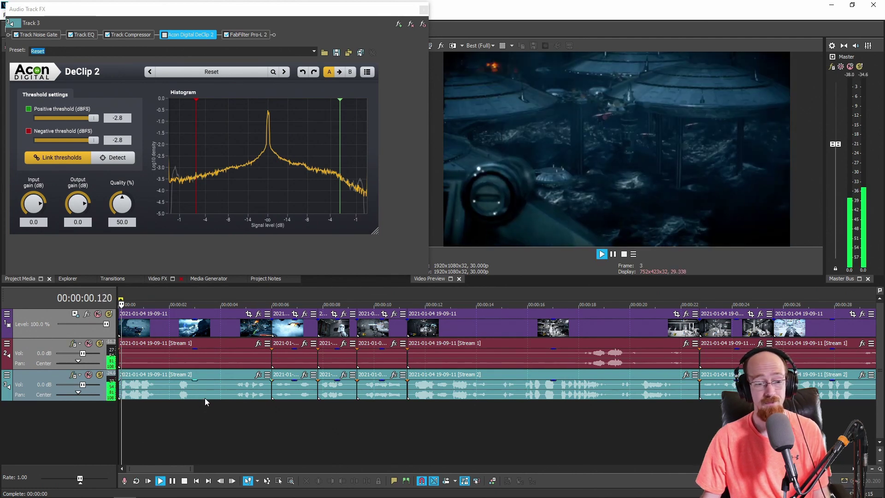
pyautogui.press('space')
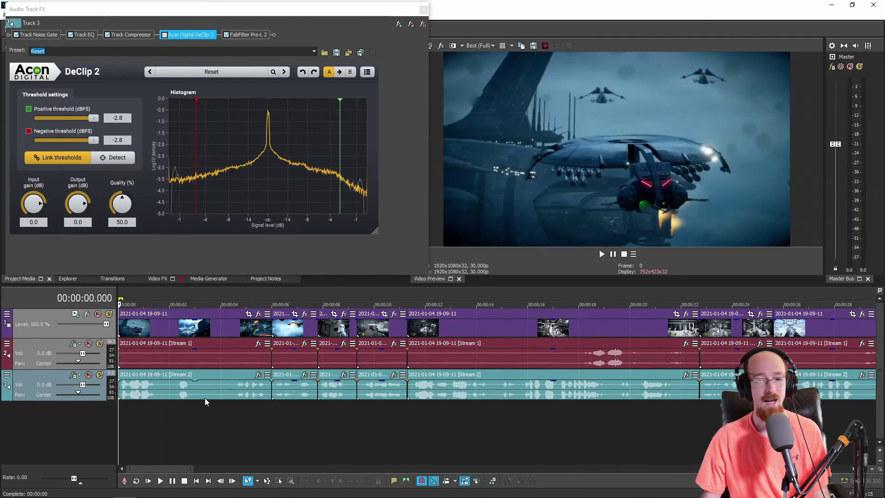
pyautogui.press('space')
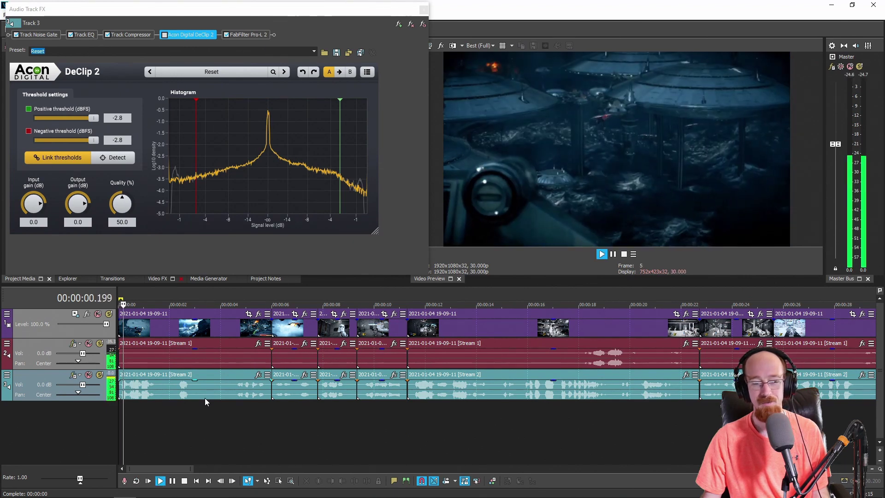
pyautogui.press('space')
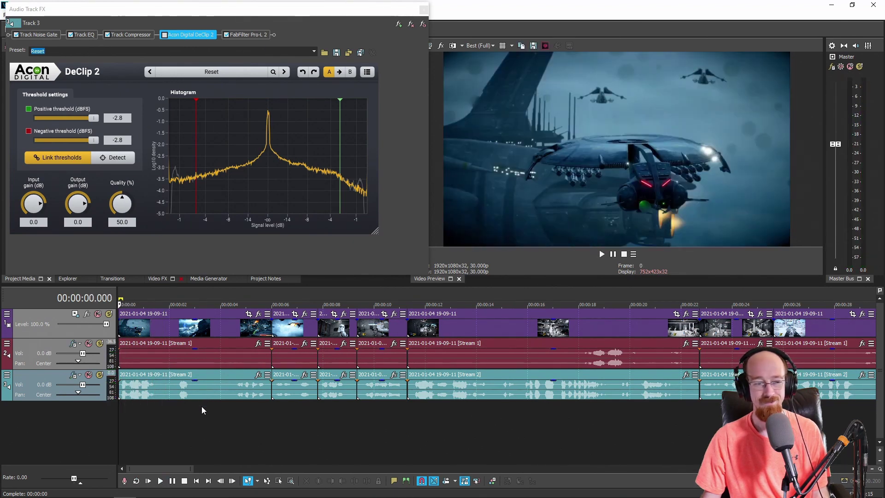
# Enable DeClip 2 on Track 3 and play the dialogue twice to compare
pyautogui.click(164, 35)
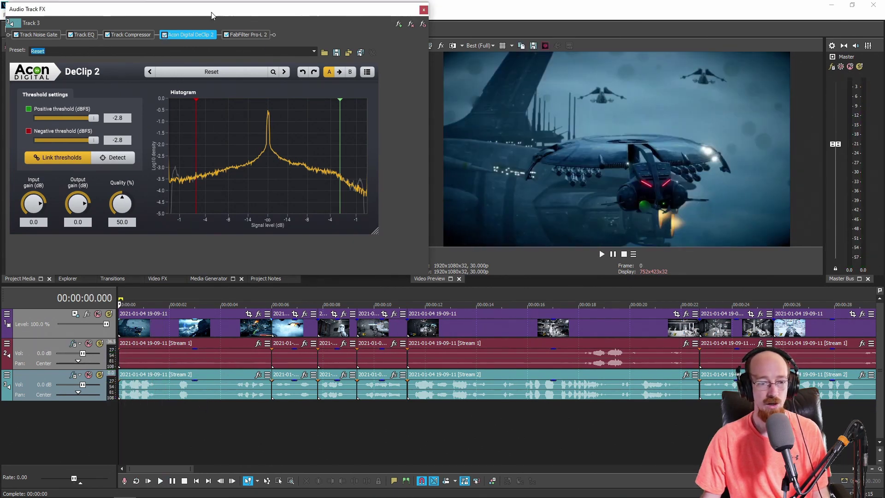
pyautogui.click(120, 293)
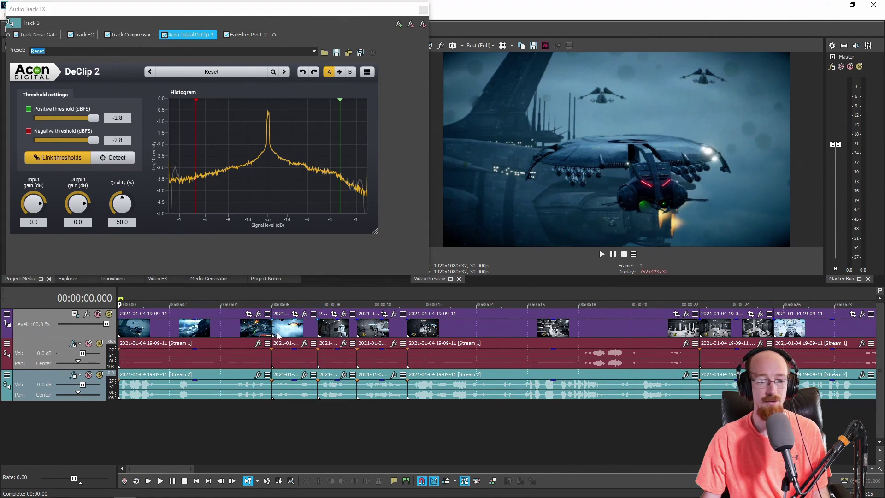
pyautogui.press('space')
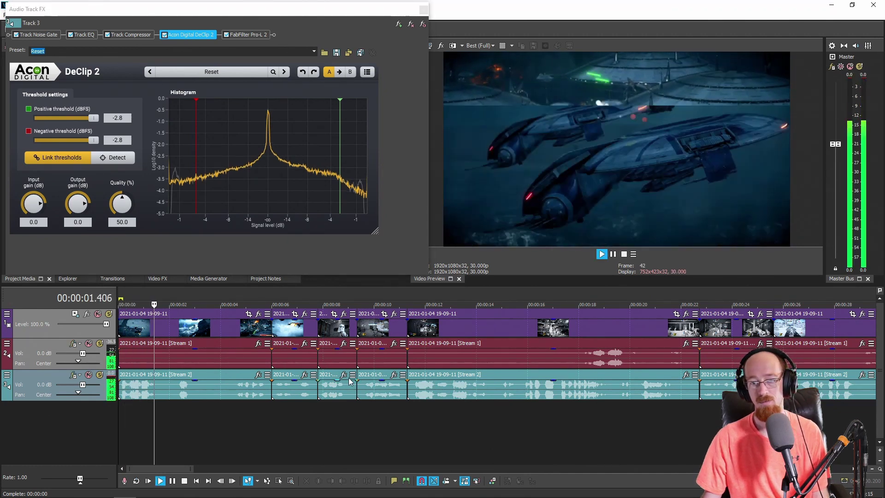
pyautogui.press('space')
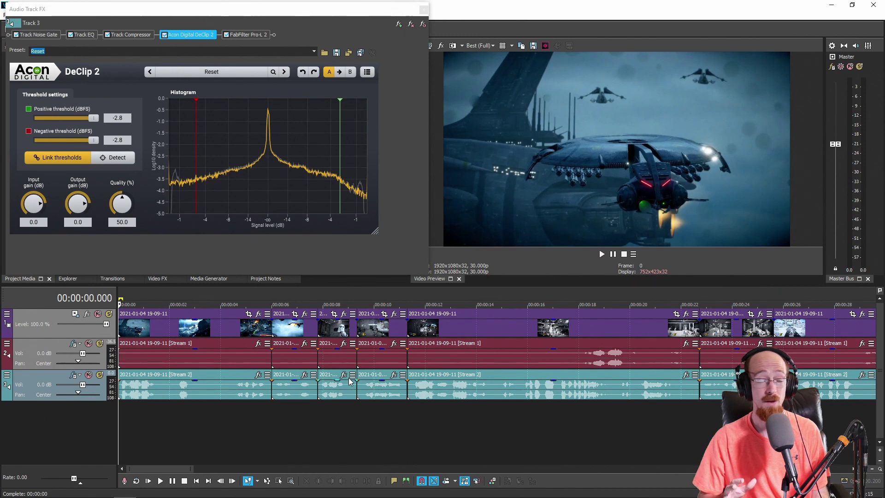
pyautogui.press('space')
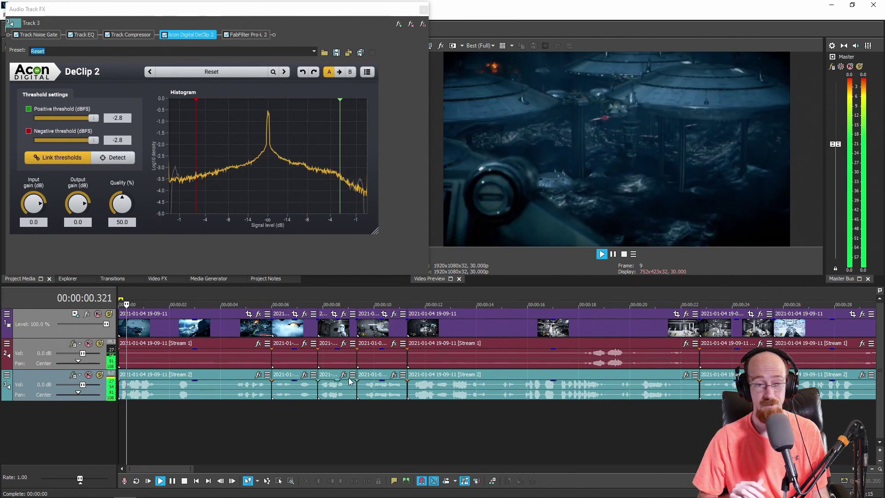
pyautogui.press('space')
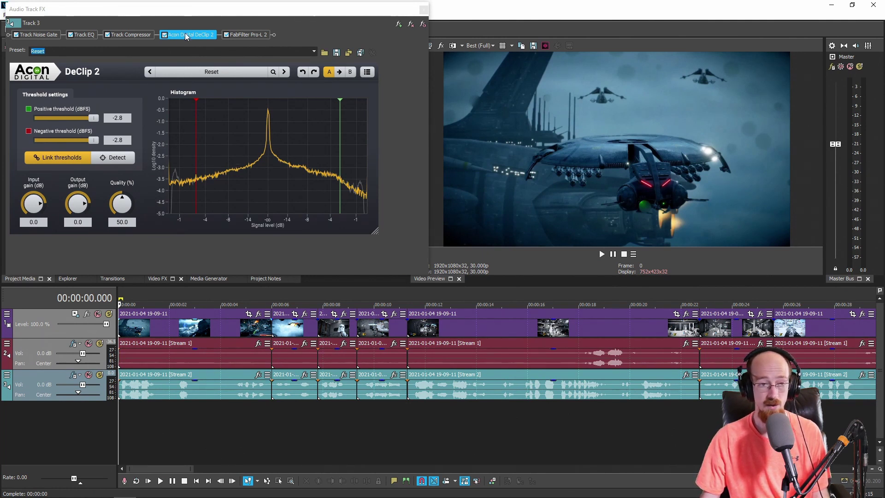
# Bypass the original DeClip 2 and append a second Acon Digital DeClip 2 after FabFilter Pro-L 2
pyautogui.click(164, 34)
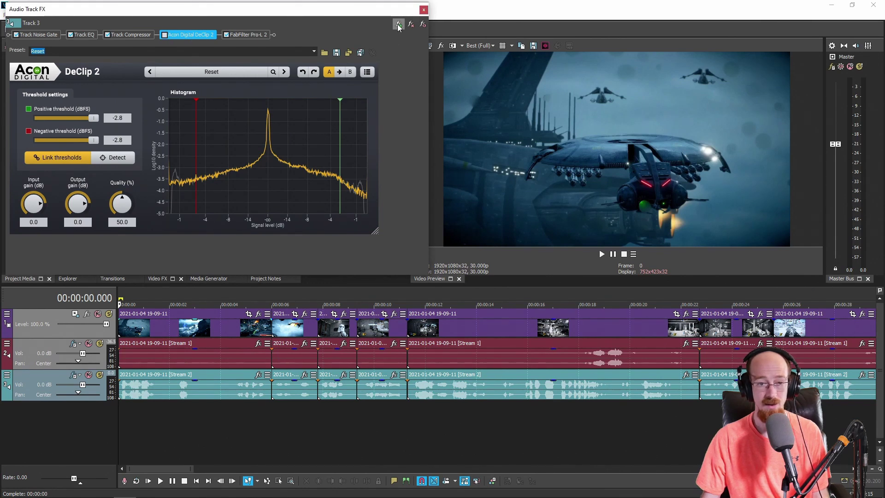
pyautogui.click(399, 25)
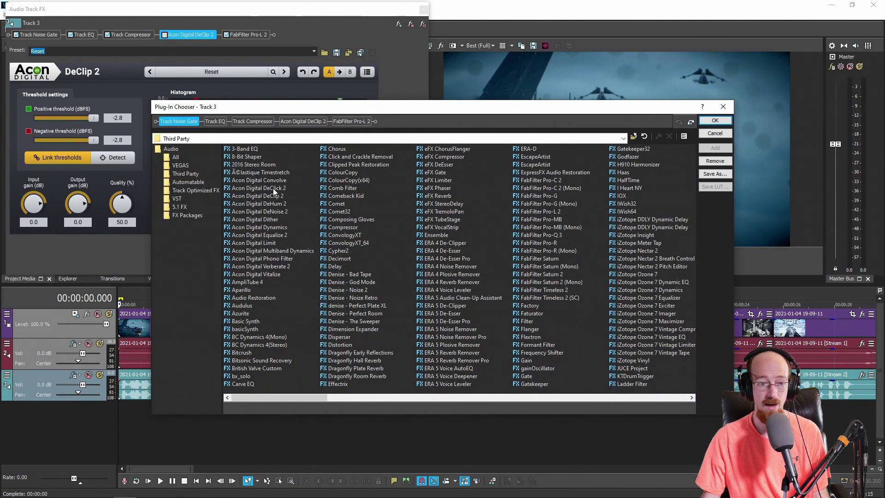
pyautogui.doubleClick(258, 195)
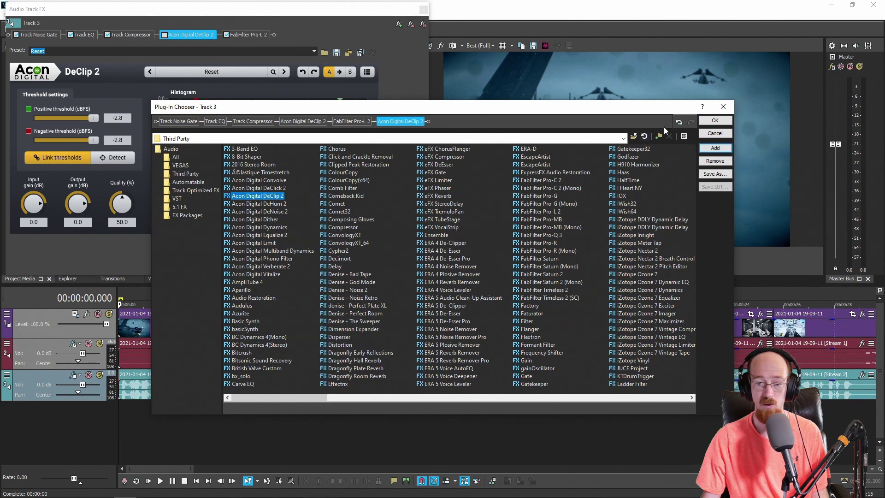
pyautogui.press('Return')
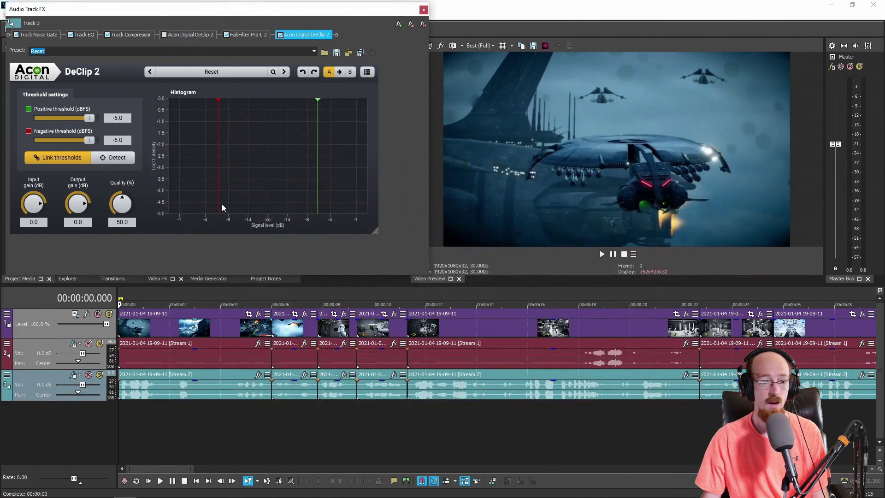
pyautogui.click(398, 24)
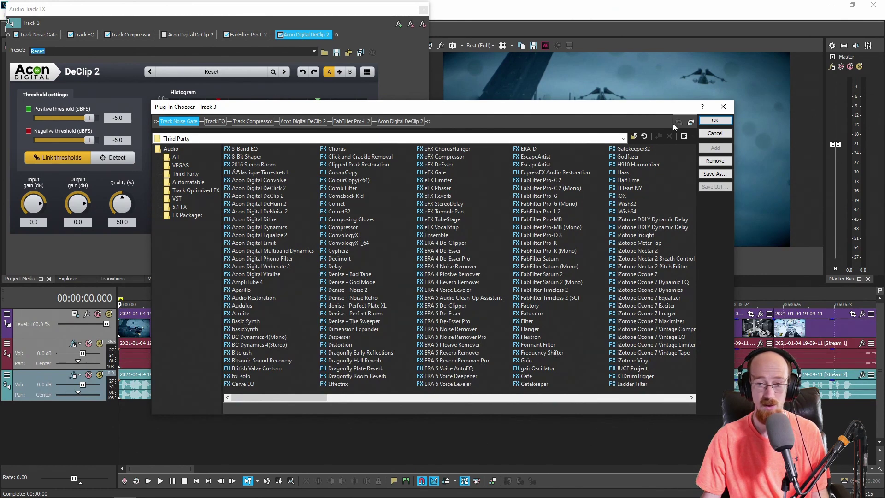
pyautogui.click(723, 107)
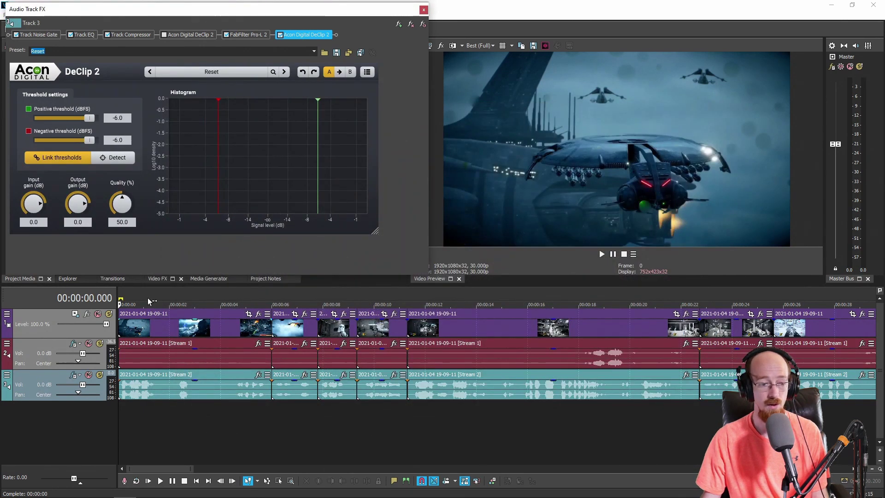
pyautogui.click(123, 295)
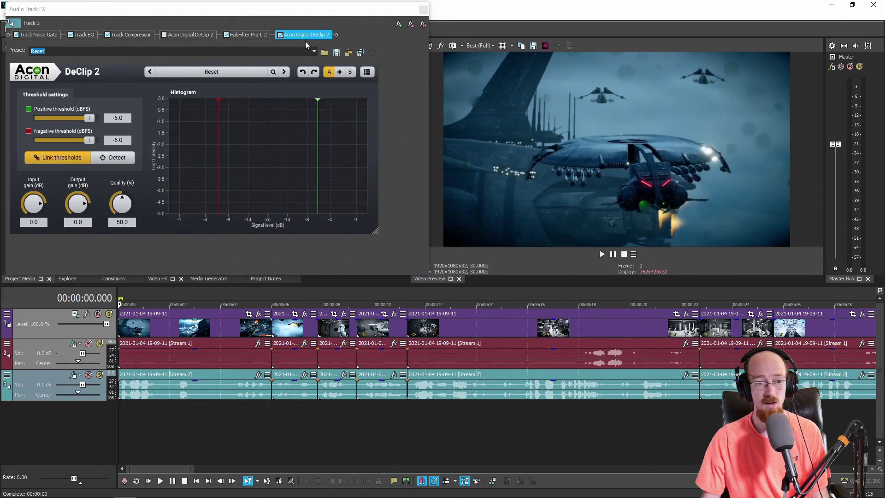
pyautogui.click(280, 34)
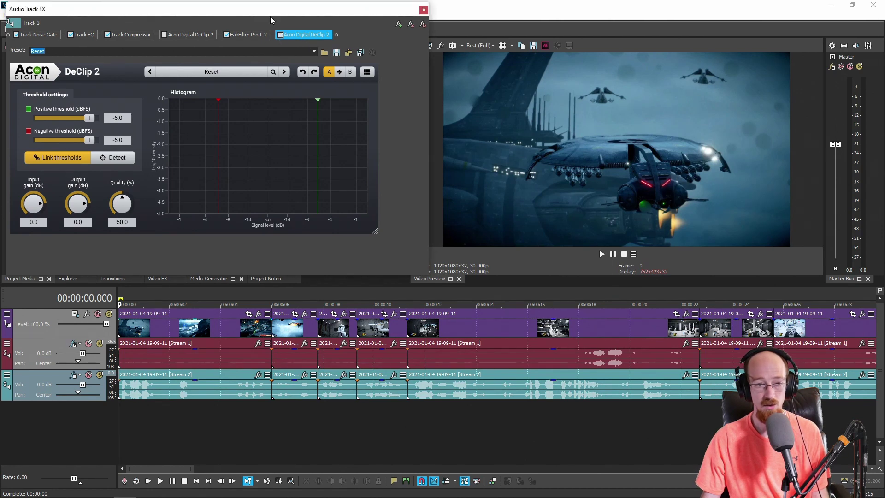
pyautogui.click(181, 272)
pyautogui.press('space')
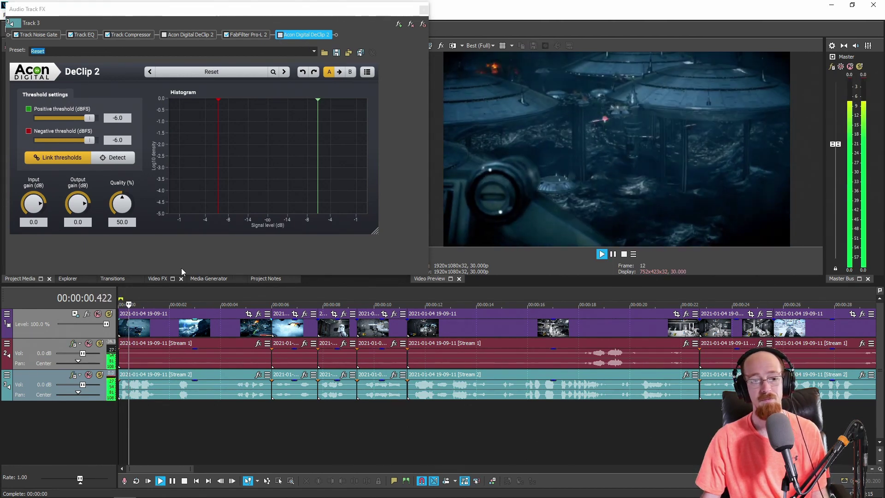
pyautogui.press('space')
pyautogui.click(279, 35)
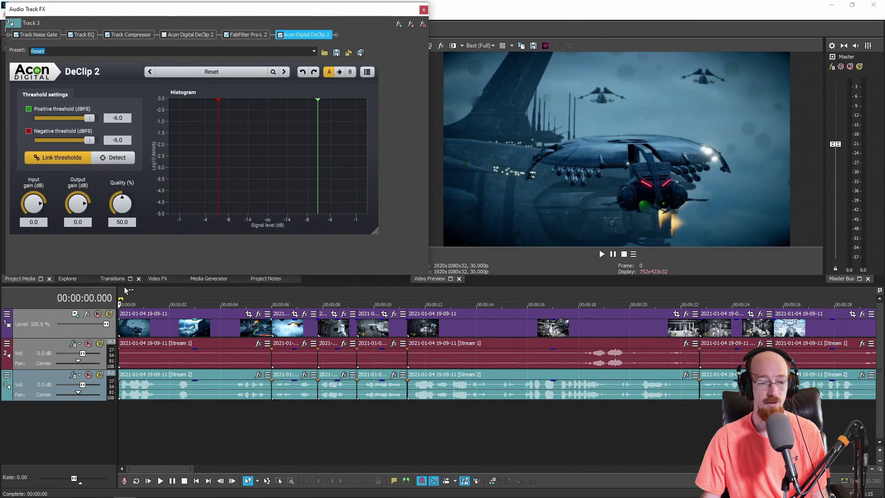
pyautogui.click(118, 294)
pyautogui.press('space')
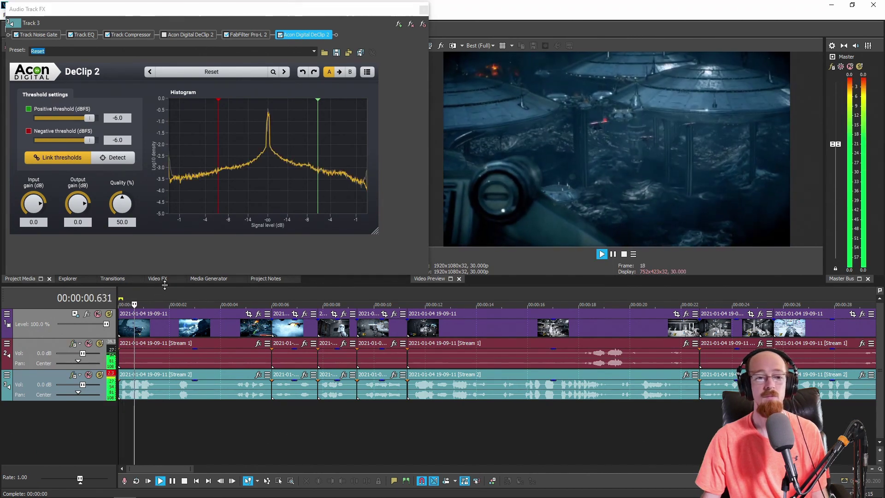
pyautogui.press('space')
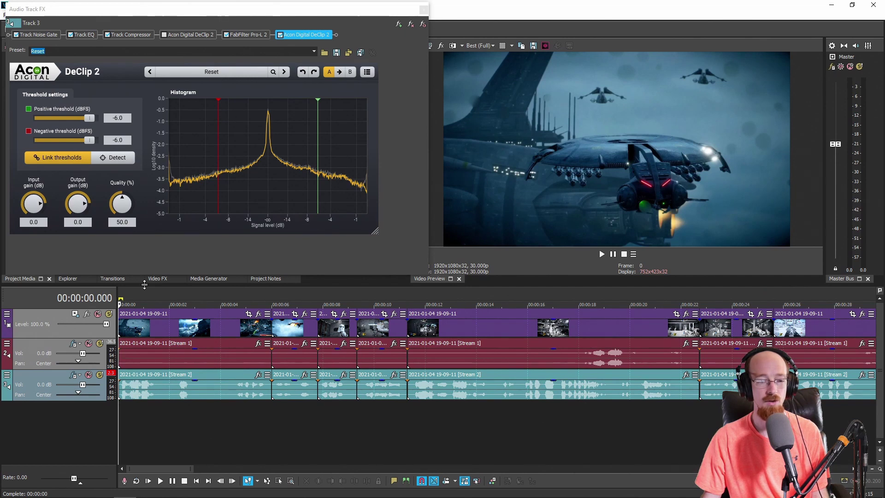
pyautogui.press('space')
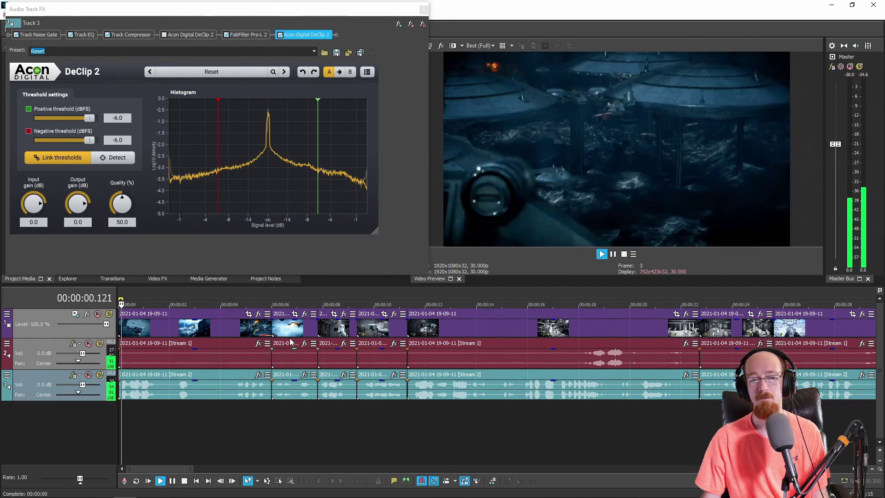
pyautogui.press('space')
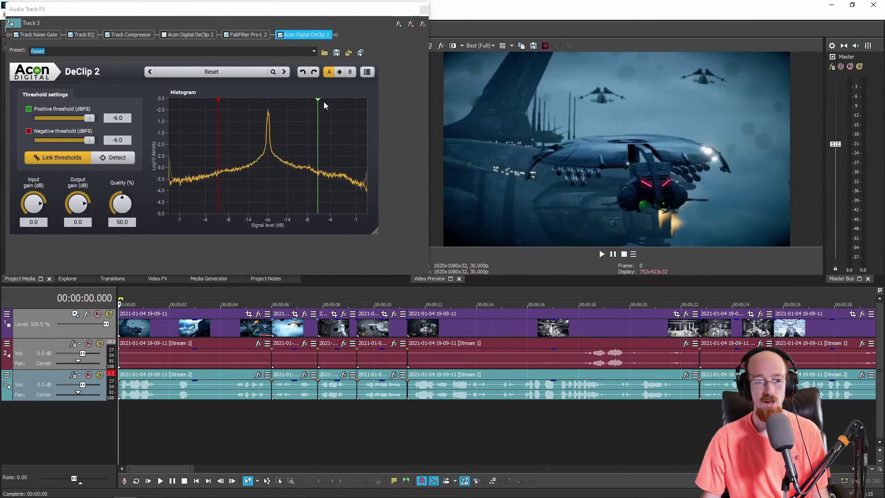
pyautogui.click(316, 97)
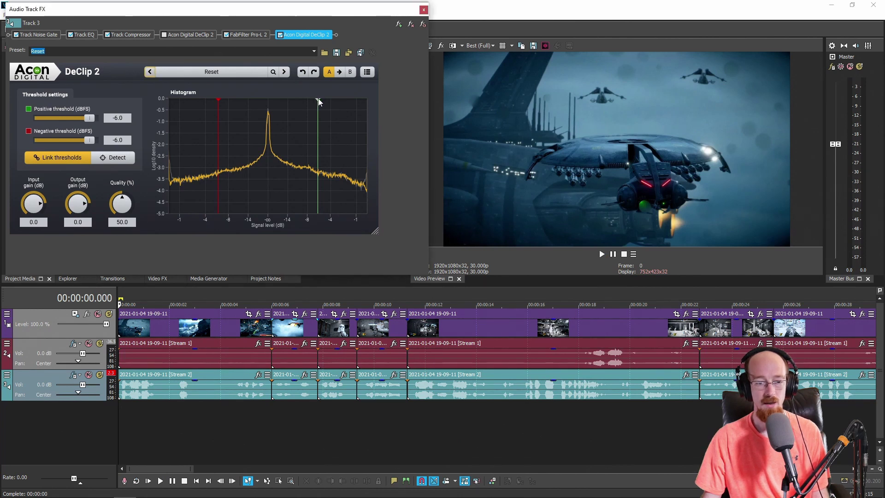
# Raise the second DeClip 2's linked clipping thresholds and preview the dialogue
pyautogui.moveTo(317, 101); pyautogui.dragTo(336, 105)
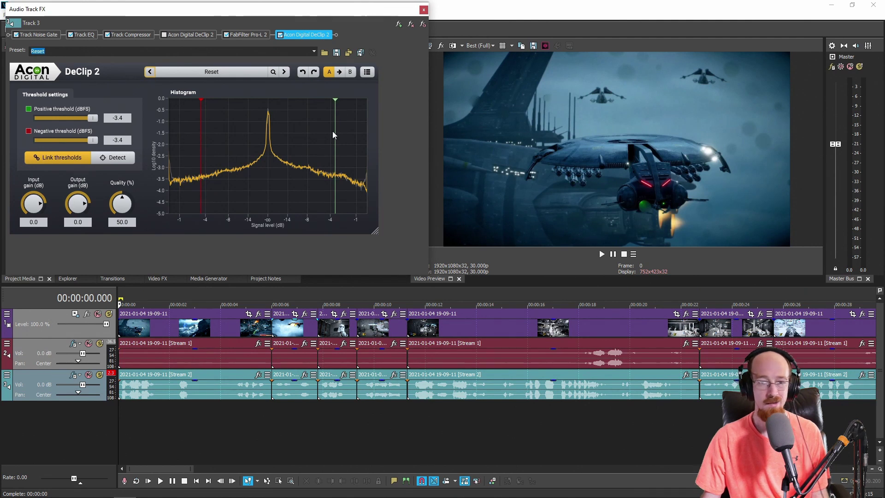
pyautogui.click(123, 293)
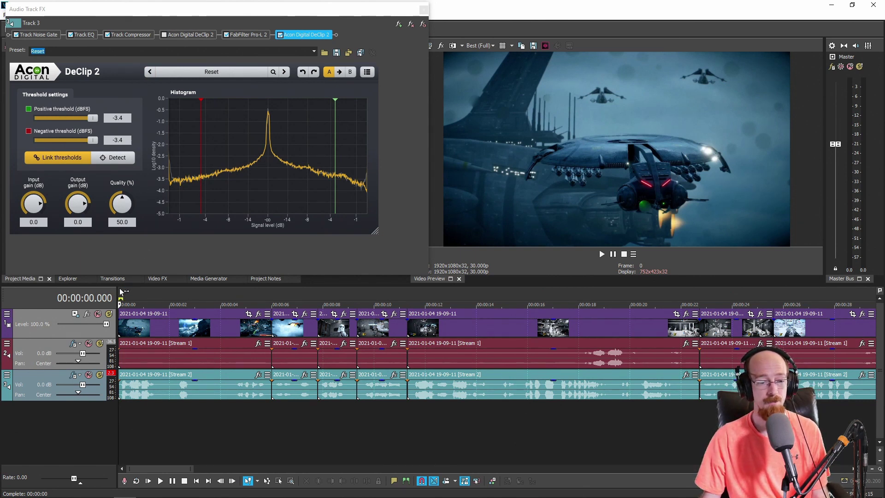
pyautogui.press('space')
pyautogui.press('space')
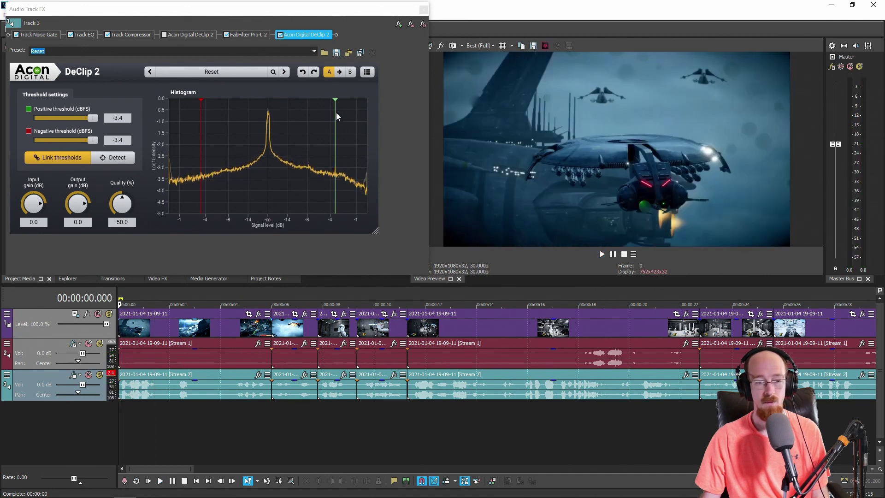
pyautogui.moveTo(336, 100)
pyautogui.mouseDown()
pyautogui.moveTo(350, 106)
pyautogui.moveTo(338, 106)
pyautogui.mouseUp()
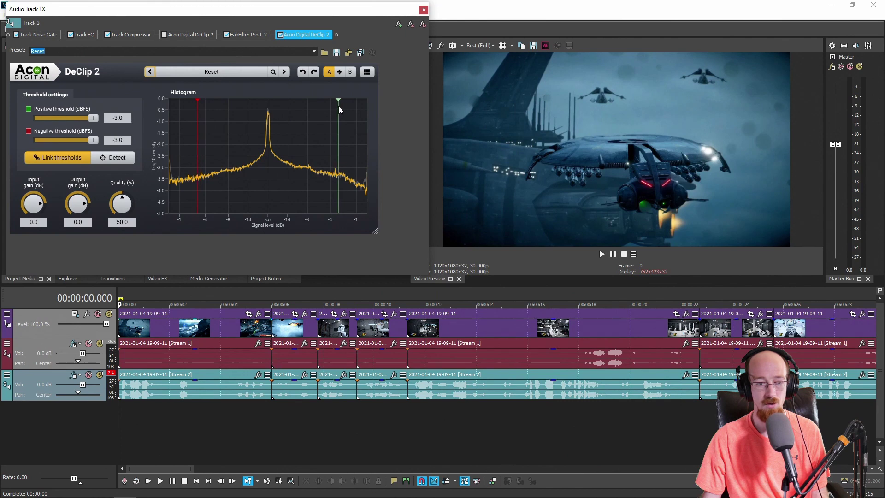
pyautogui.click(125, 290)
pyautogui.press('space')
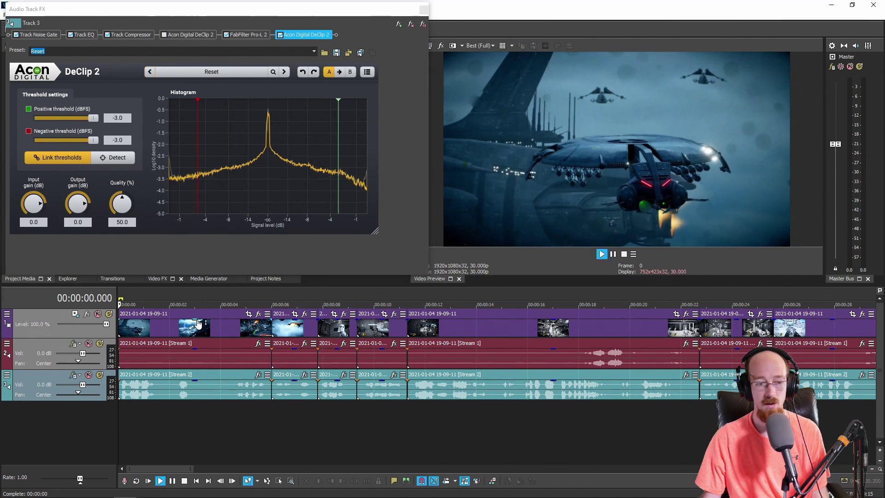
pyautogui.press('space')
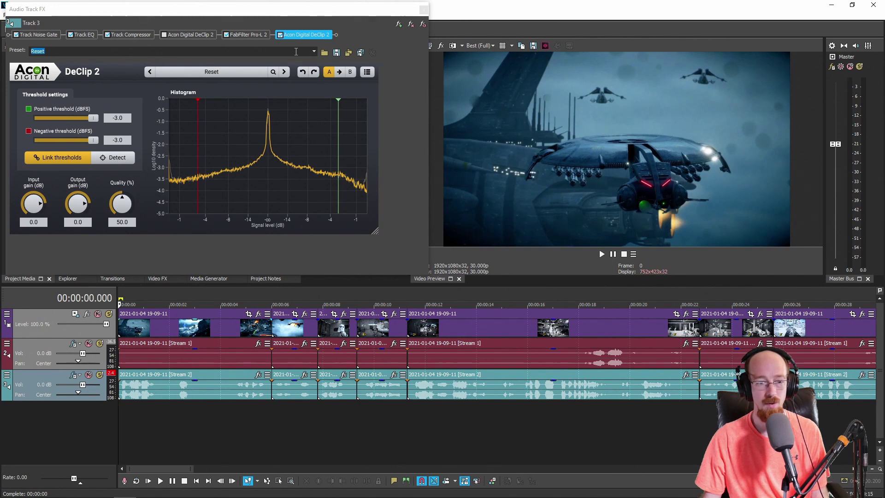
# Play the dialogue with the second DeClip 2 bypassed, then re-enable it and zoom out
pyautogui.click(280, 36)
pyautogui.click(114, 291)
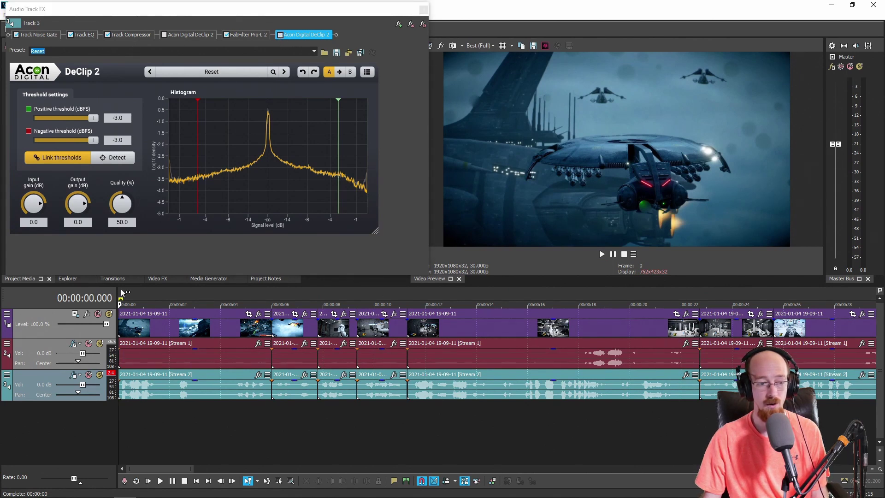
pyautogui.press('space')
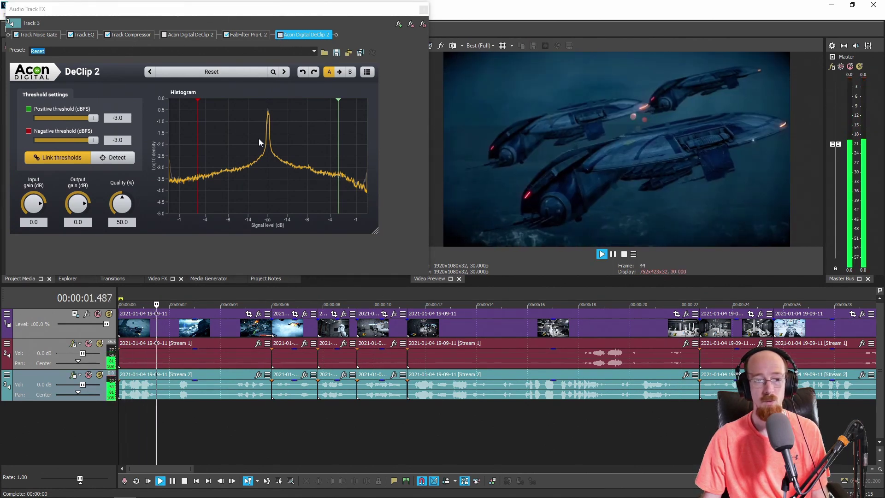
pyautogui.press('space')
pyautogui.click(281, 36)
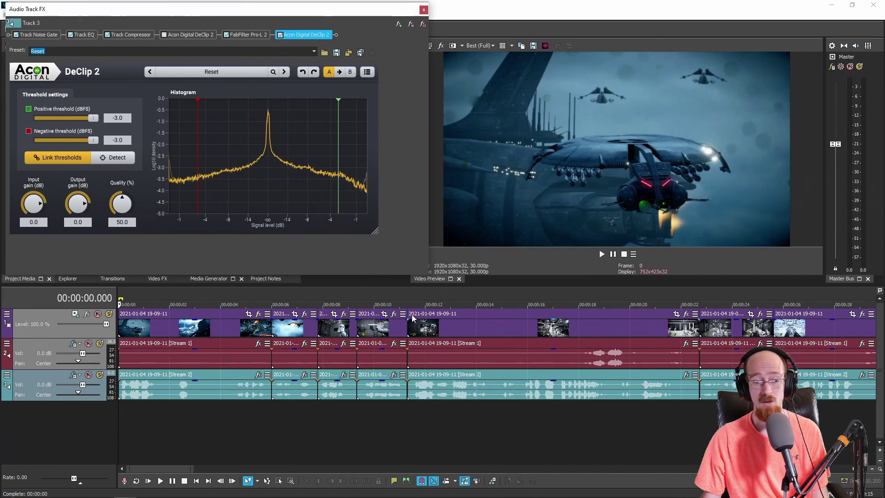
pyautogui.click(179, 300)
pyautogui.scroll(-8, 180, 300)
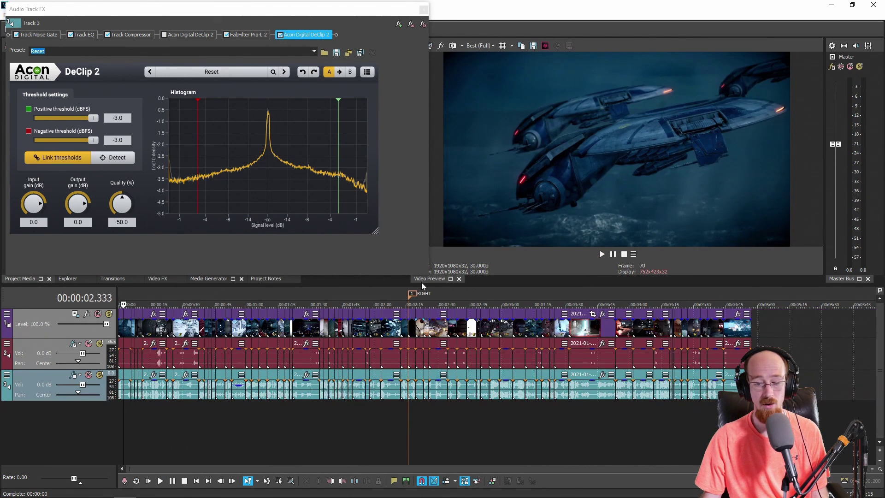
# Play the passage from 00:02:17.067 near the RIGHT marker
pyautogui.click(414, 295)
pyautogui.scroll(8, 448, 334)
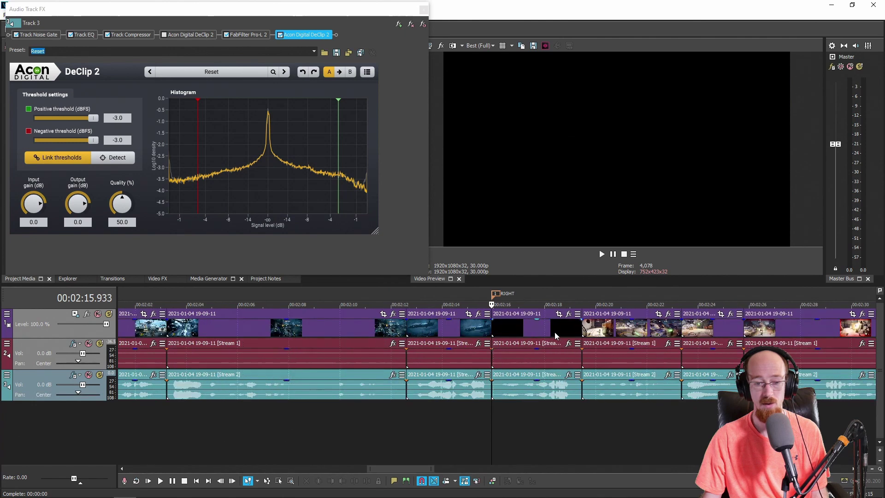
pyautogui.click(529, 295)
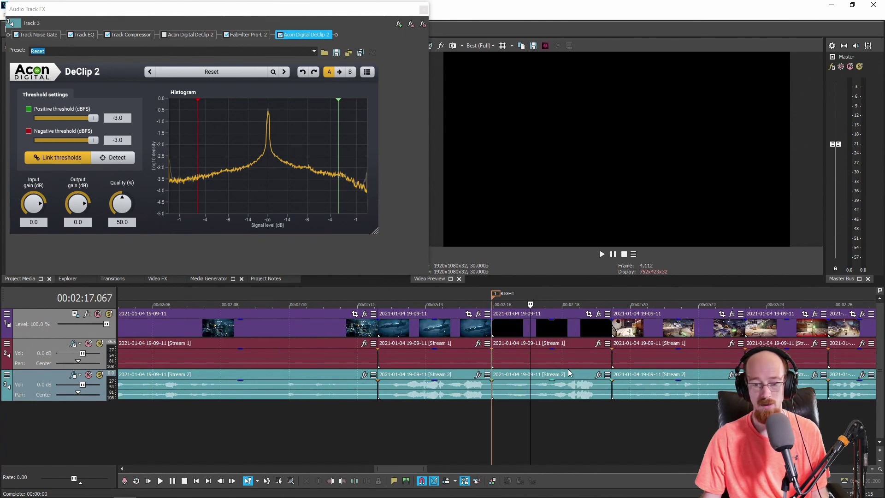
pyautogui.press('space')
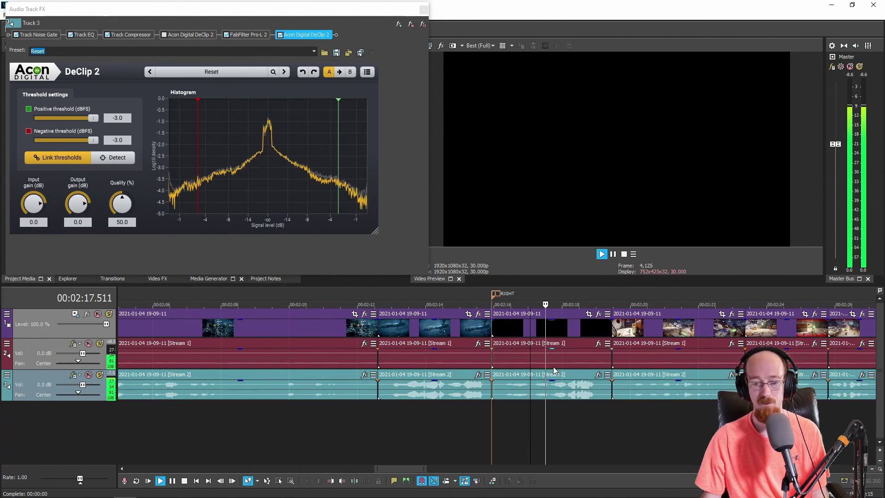
pyautogui.press('space')
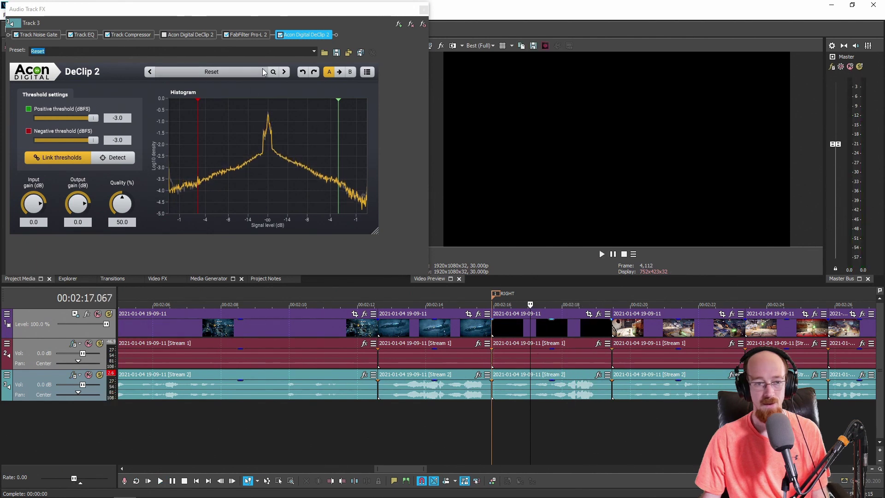
# Bypass the second DeClip 2 and replay the passage
pyautogui.click(280, 35)
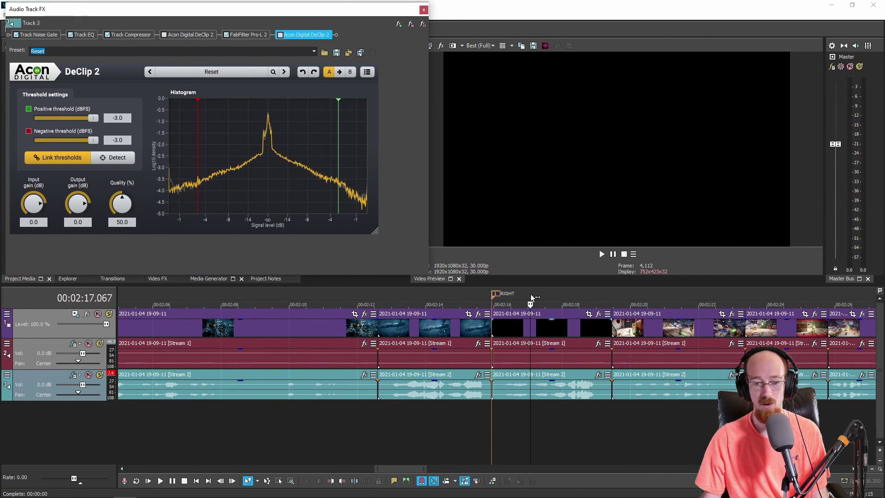
pyautogui.press('space')
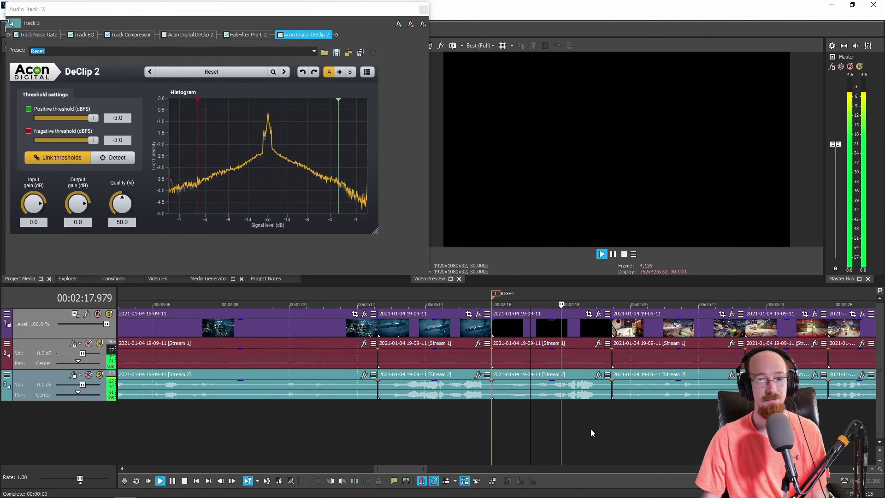
pyautogui.press('space')
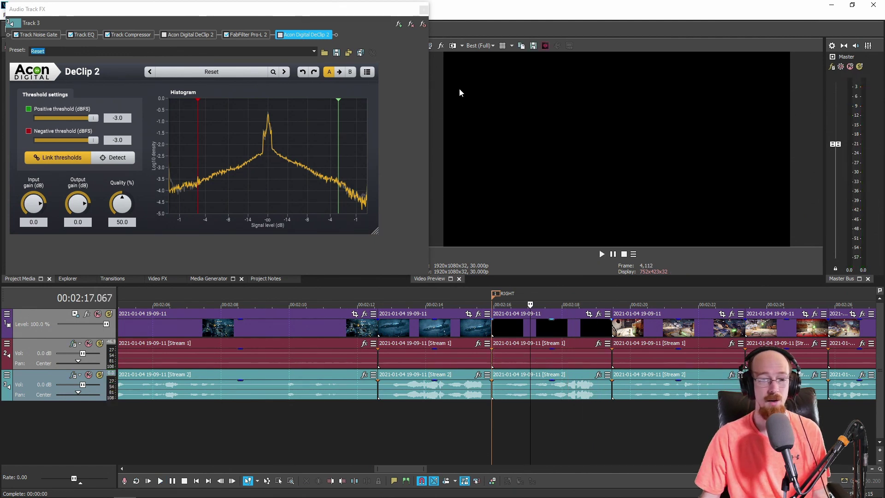
# Re-enable the first DeClip 2 with -2.8 dB thresholds and play the passage
pyautogui.click(171, 35)
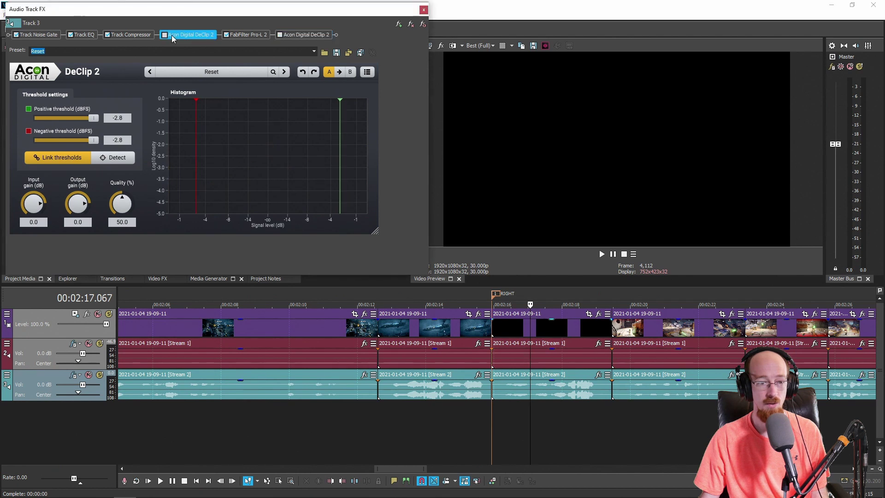
pyautogui.click(164, 35)
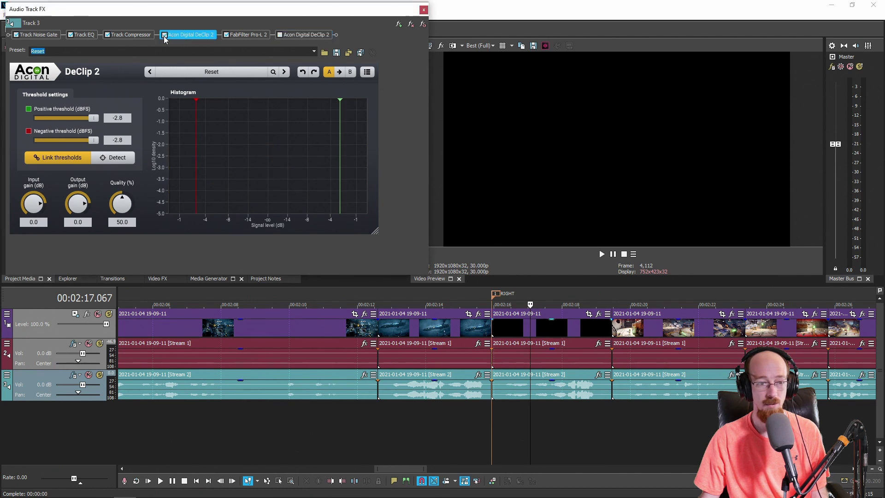
pyautogui.click(531, 298)
pyautogui.press('space')
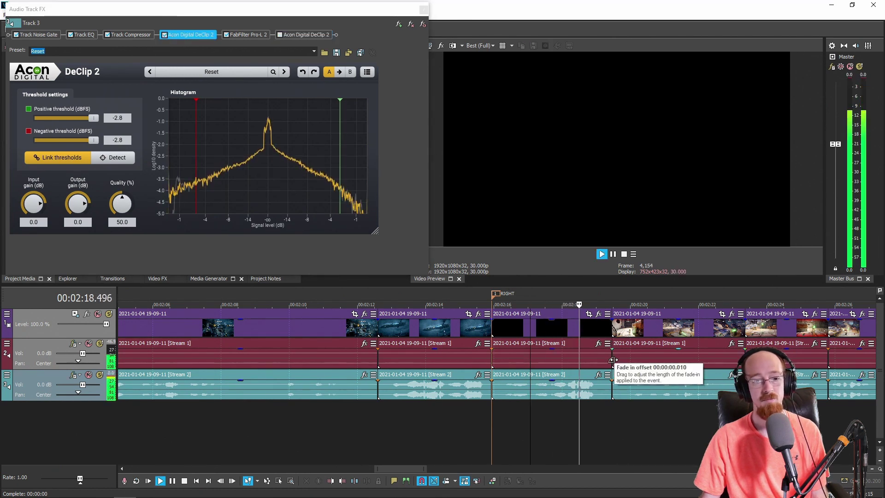
pyautogui.press('space')
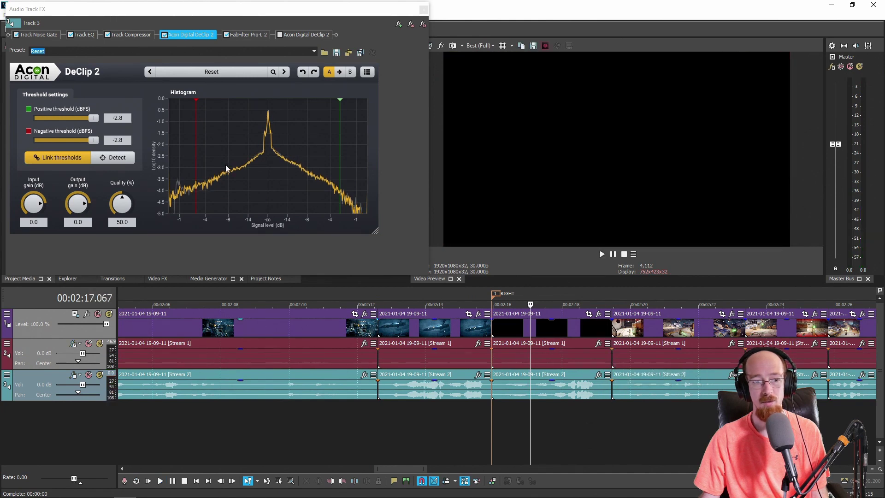
# Compare both DeClip 2 instances' settings, then remove the second one
pyautogui.click(311, 34)
pyautogui.click(187, 35)
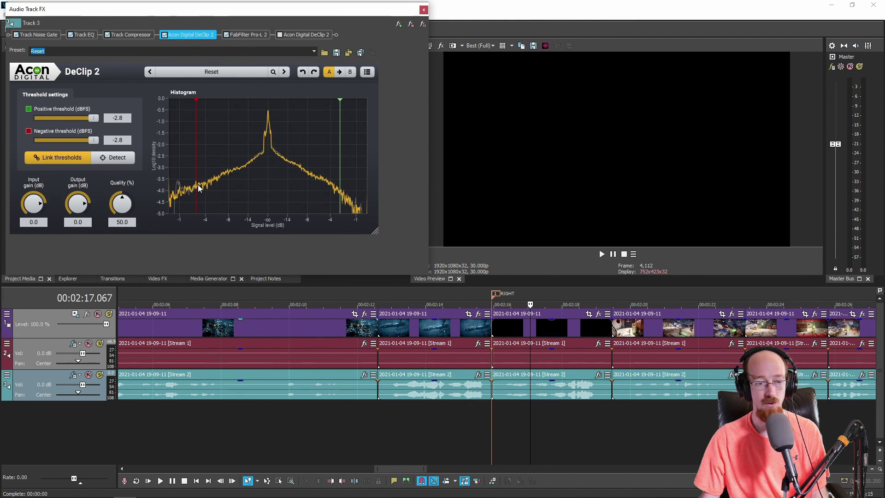
pyautogui.click(315, 34)
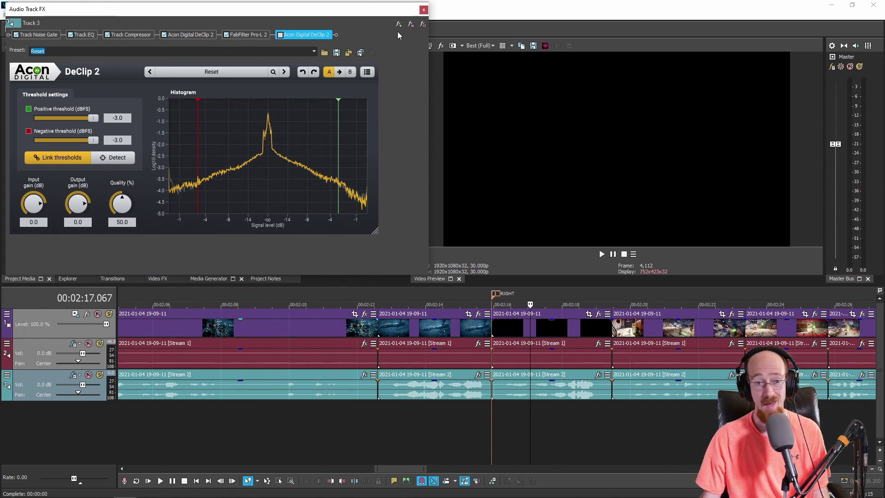
pyautogui.click(410, 24)
# Show the remaining DeClip 2, narrow the effects window, and play the passage
pyautogui.click(189, 35)
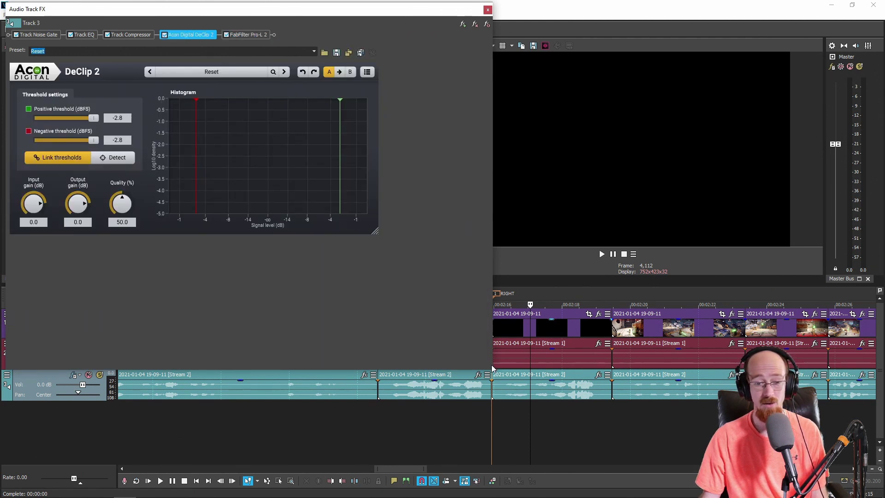
pyautogui.moveTo(492, 364); pyautogui.dragTo(395, 358)
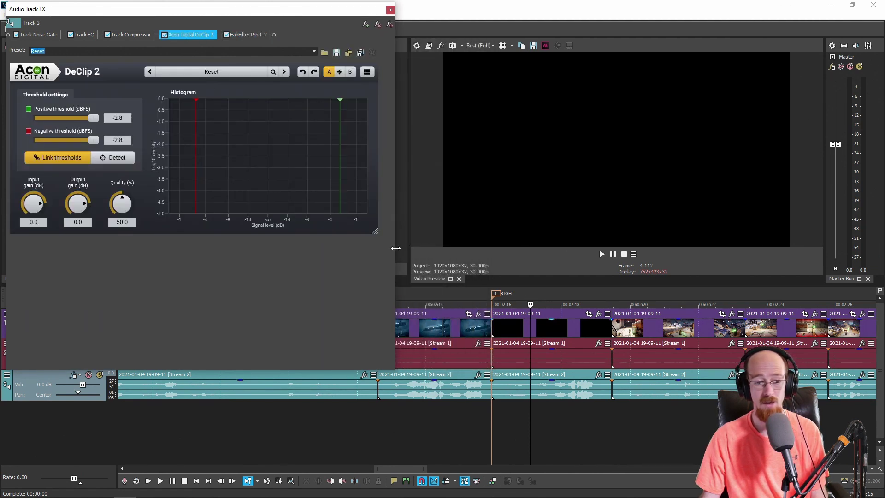
pyautogui.click(526, 297)
pyautogui.click(238, 13)
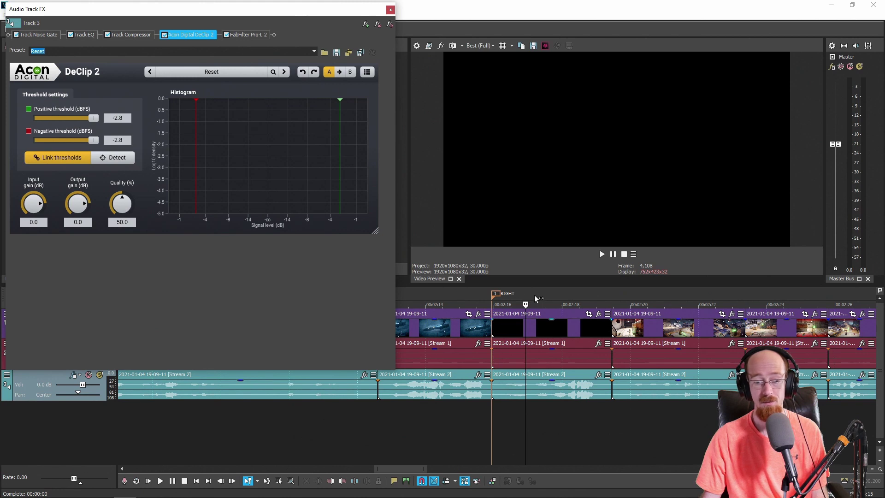
pyautogui.click(526, 296)
pyautogui.press('space')
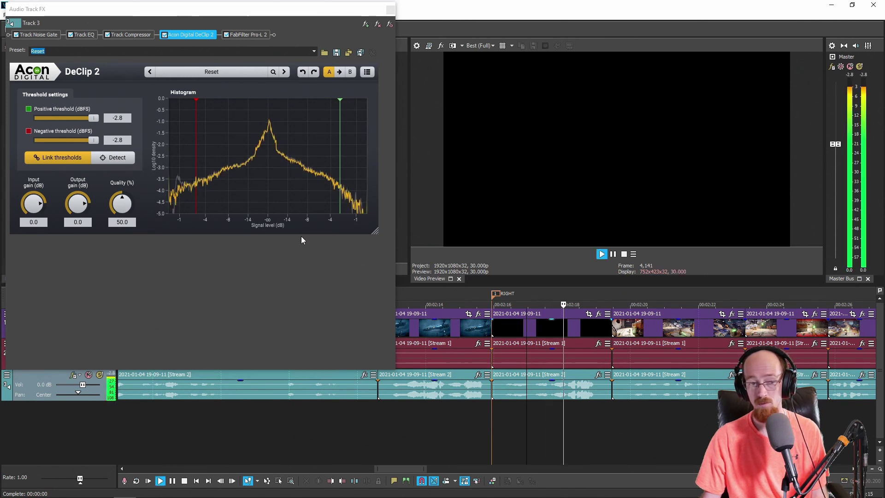
pyautogui.press('space')
# Replay from a slightly later point, then shrink the effects window and move it down-right
pyautogui.click(167, 35)
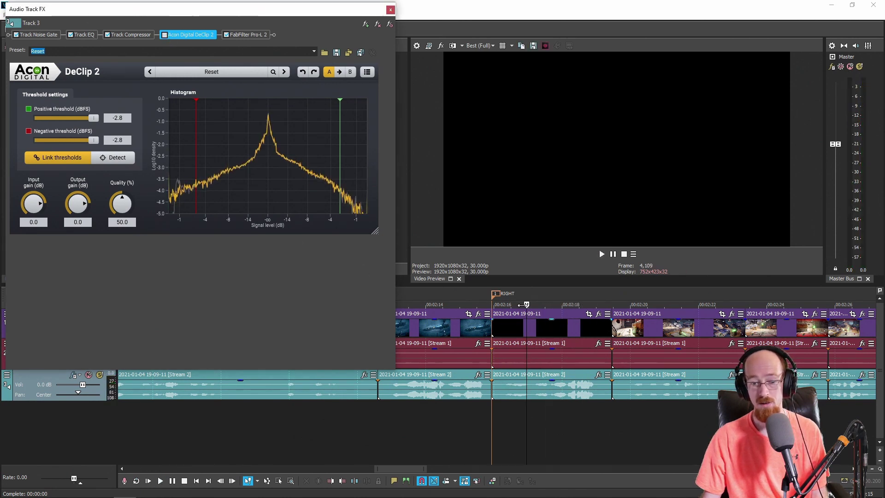
pyautogui.click(533, 293)
pyautogui.press('space')
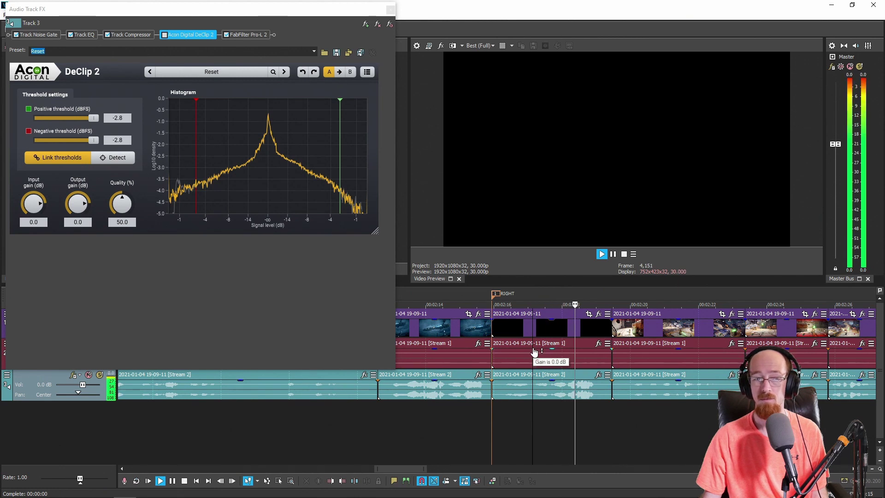
pyautogui.press('space')
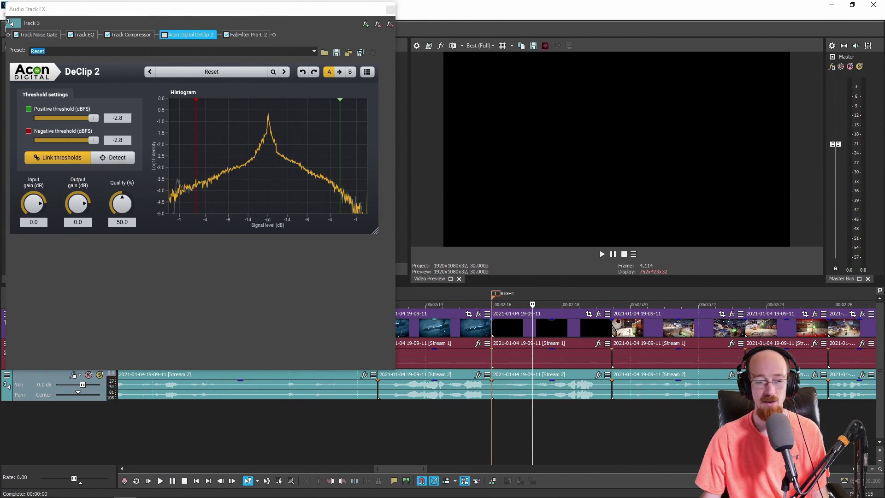
pyautogui.moveTo(394, 368); pyautogui.dragTo(393, 253)
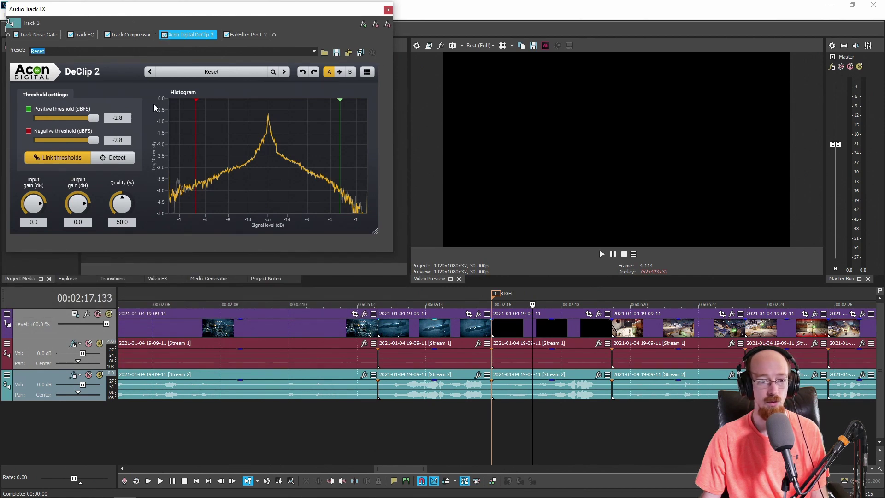
pyautogui.moveTo(300, 16); pyautogui.dragTo(314, 41)
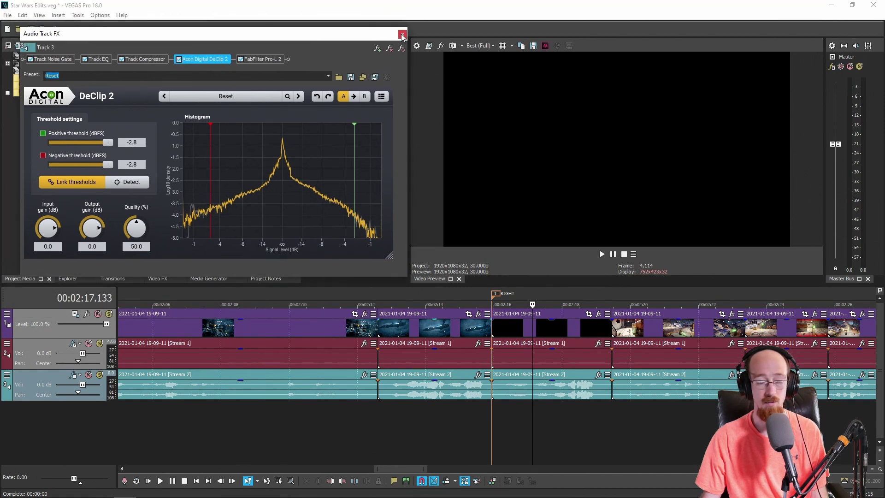
# Close the Audio Track FX window and zoom the timeline out to the whole project
pyautogui.click(402, 34)
pyautogui.scroll(-6, 437, 324)
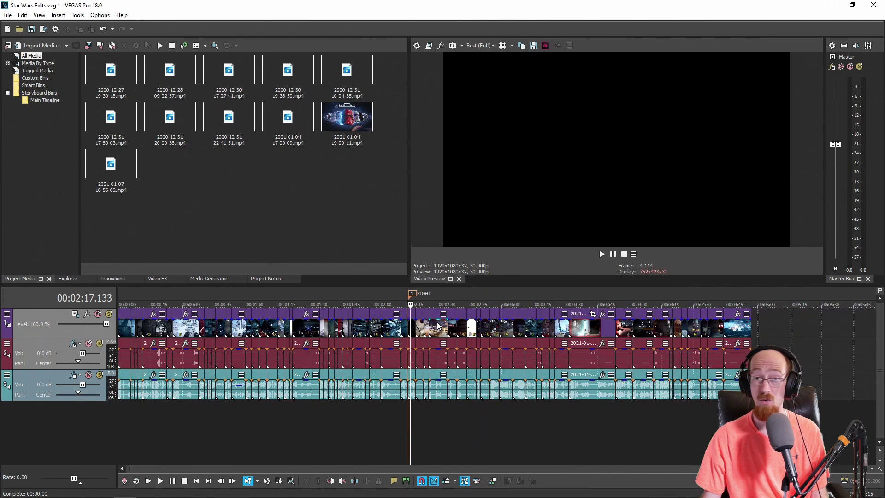